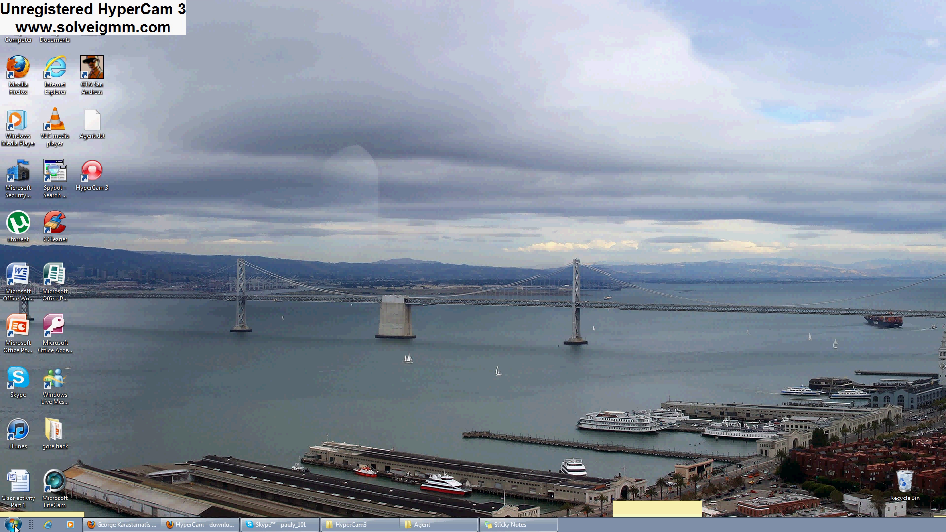
Navigate Explorer to C:\ProgramData\Battle.net\Agent by pasting the path into the address bar
left_click(14, 523)
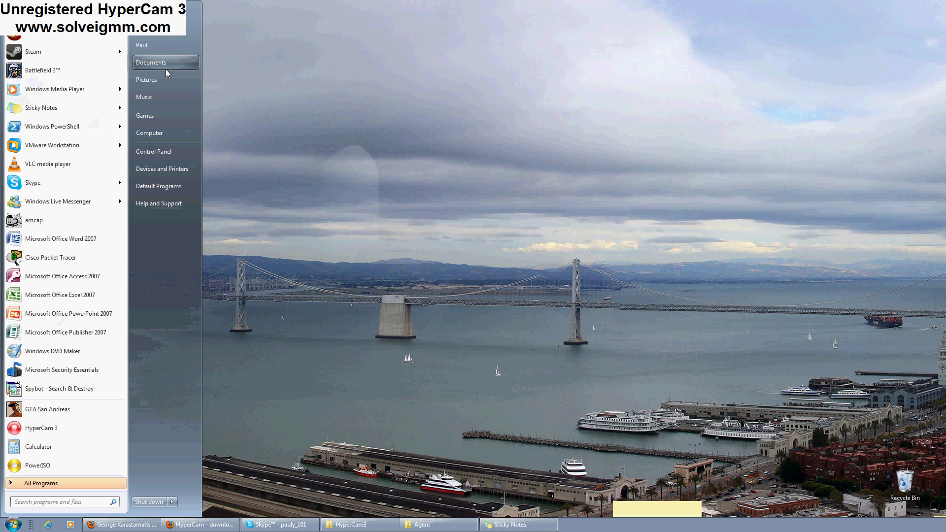
left_click(330, 76)
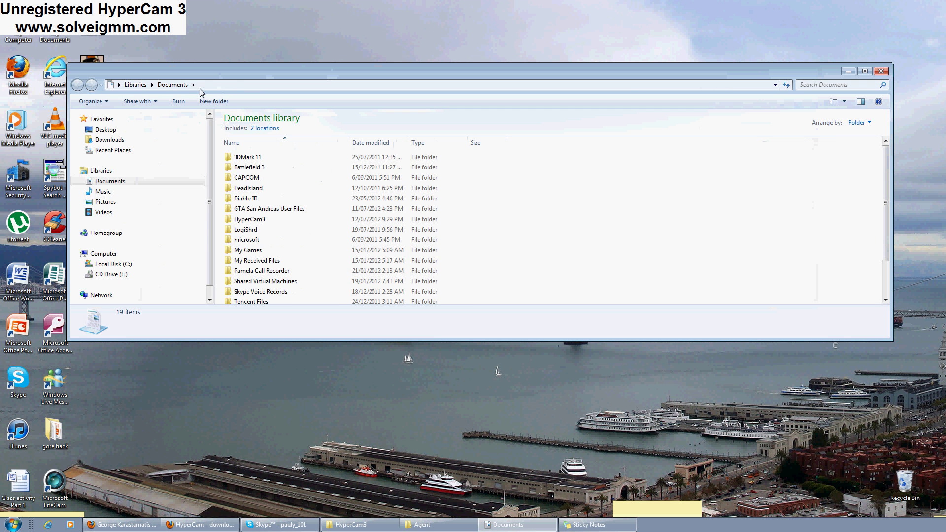
left_click(221, 85)
key("BackSpace")
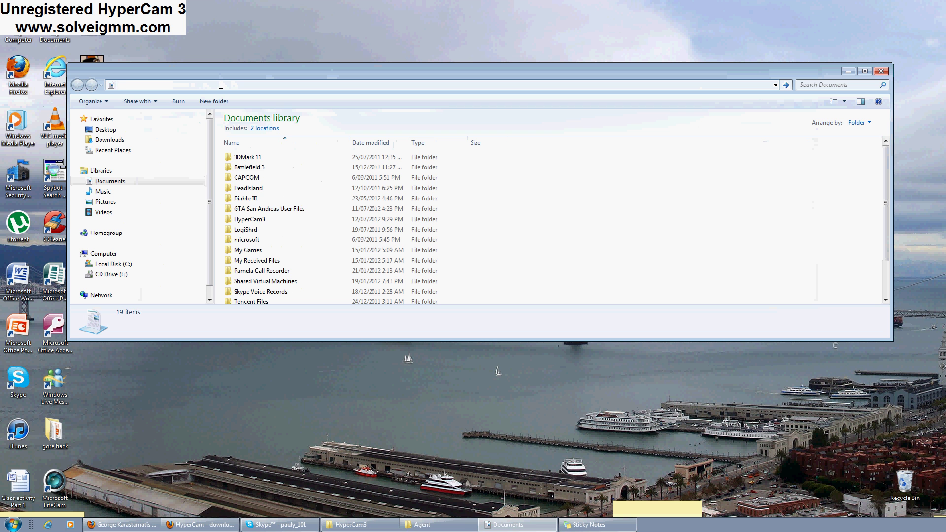
type("C:\\ProgramData\\Battle.net\\Agent")
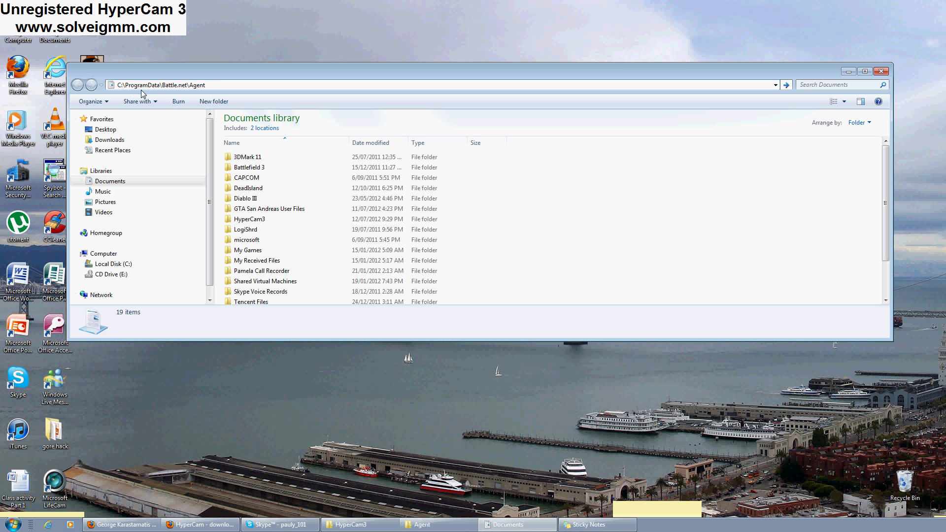
left_click_drag(212, 84, 116, 84)
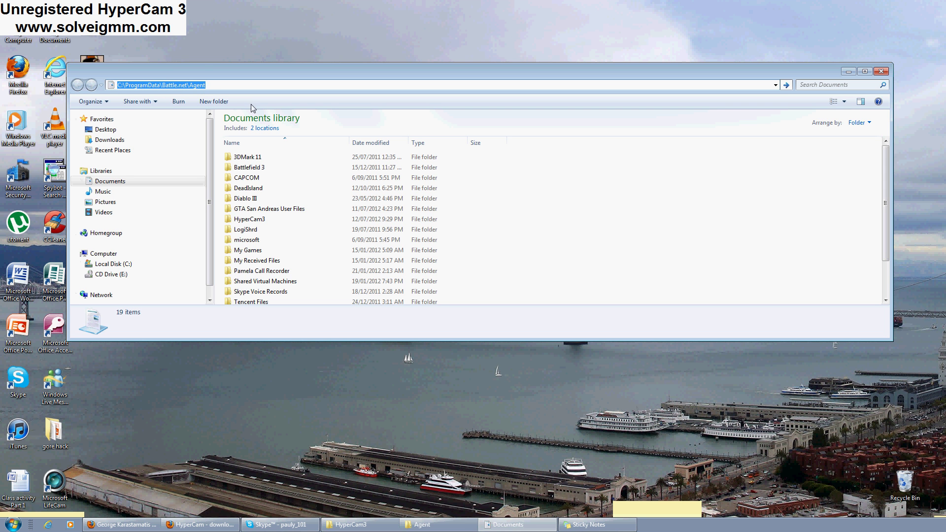
left_click(335, 87)
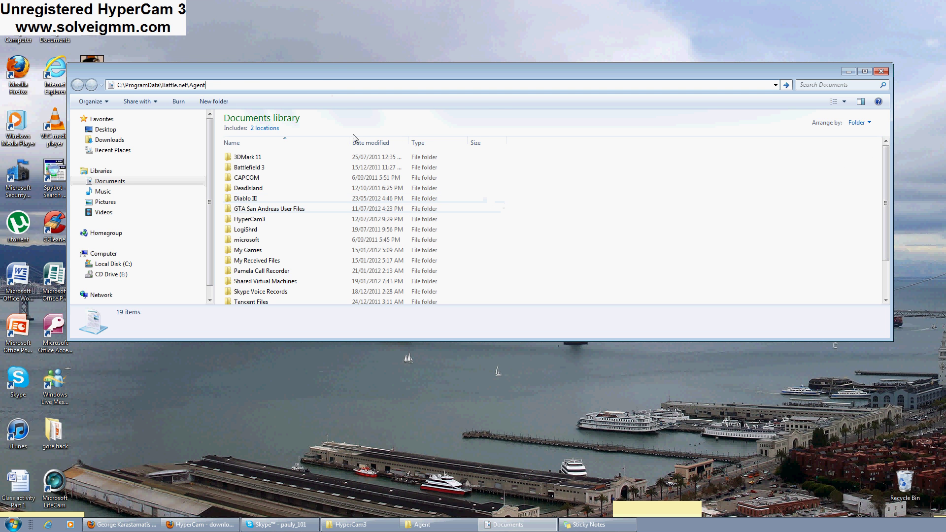
key("Return")
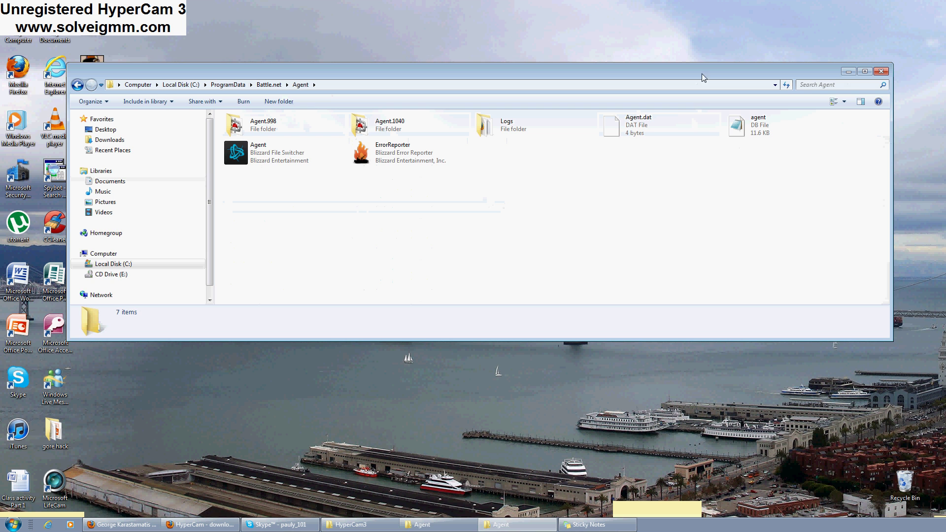
Select the agent.db file in the repositioned Agent folder window
left_click_drag(702, 73, 750, 63)
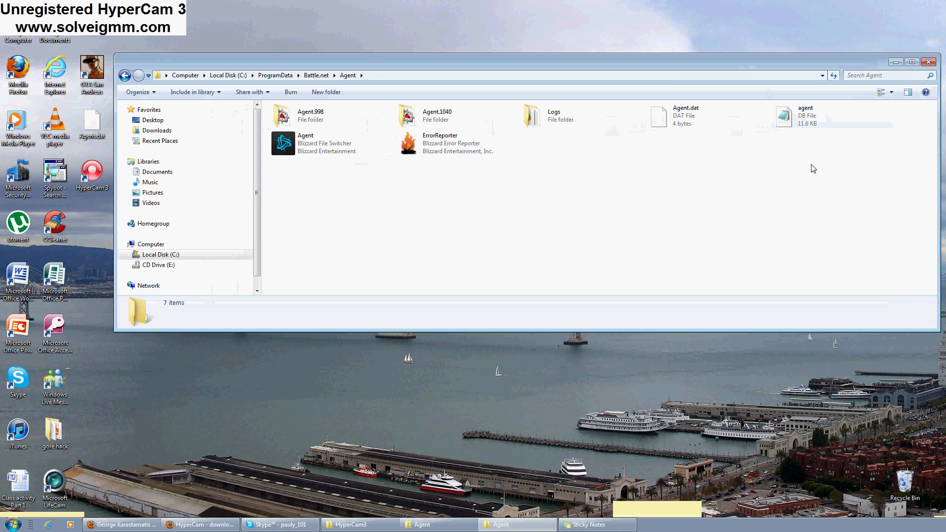
left_click(804, 123)
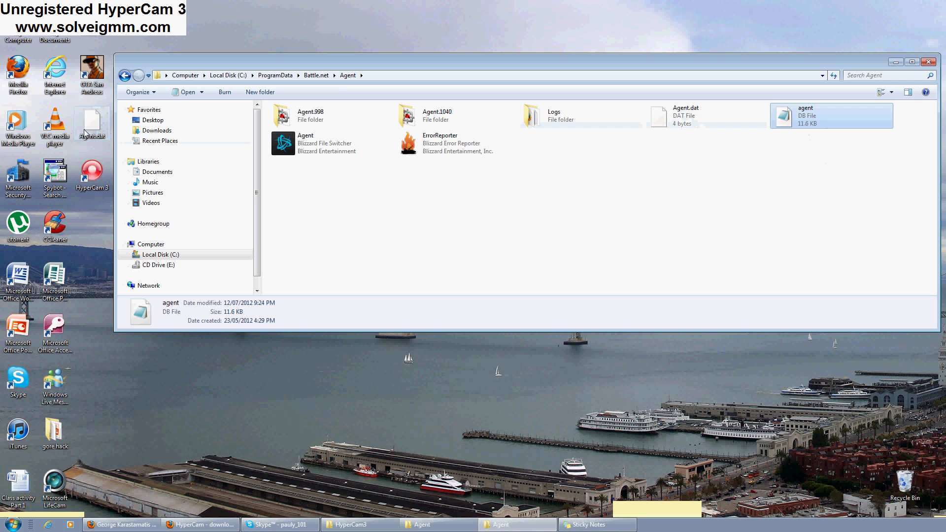
right_click(819, 120)
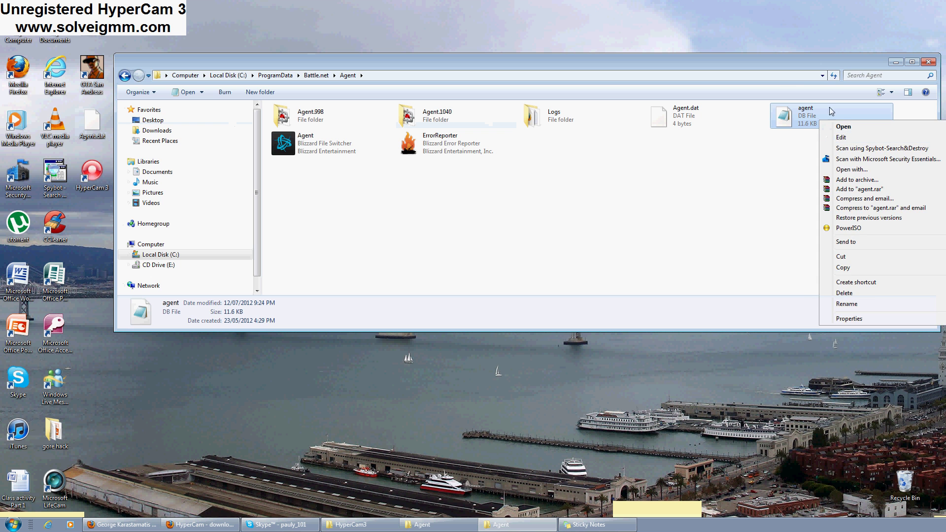
left_click(686, 168)
left_click_drag(698, 63, 579, 68)
left_click_drag(629, 50, 699, 39)
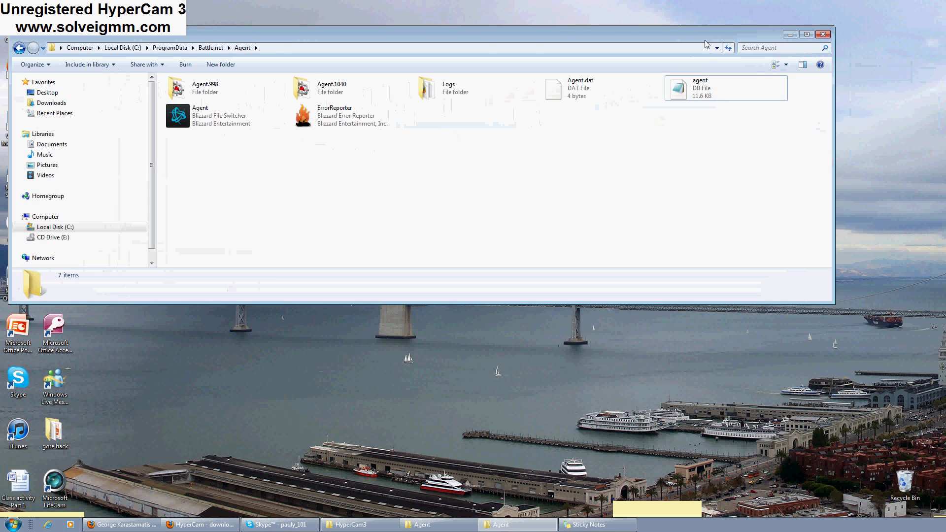
Open agent.db in Notepad through the Open with dialog
right_click(717, 90)
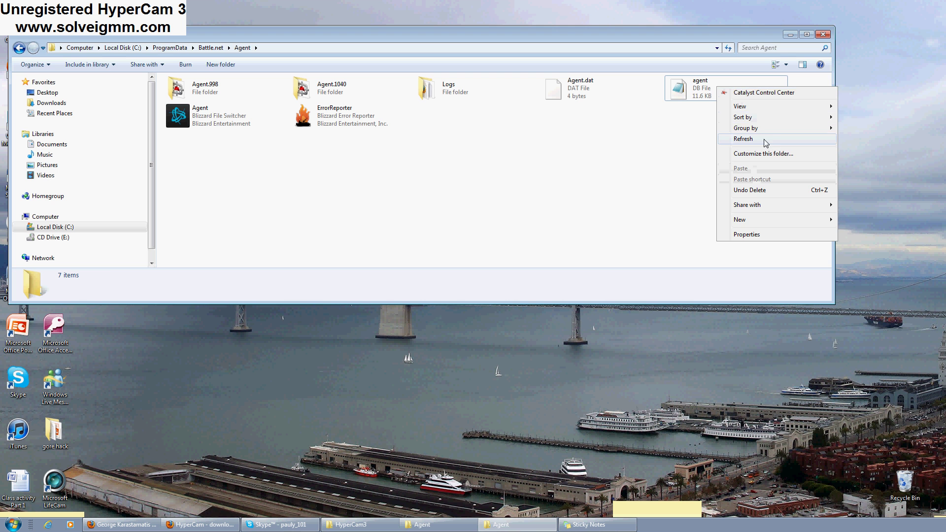
right_click(708, 94)
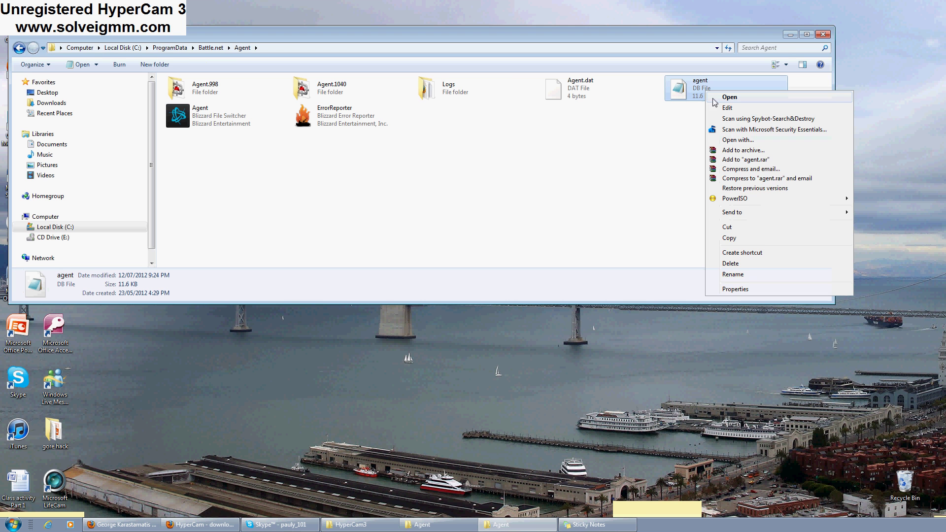
left_click(749, 143)
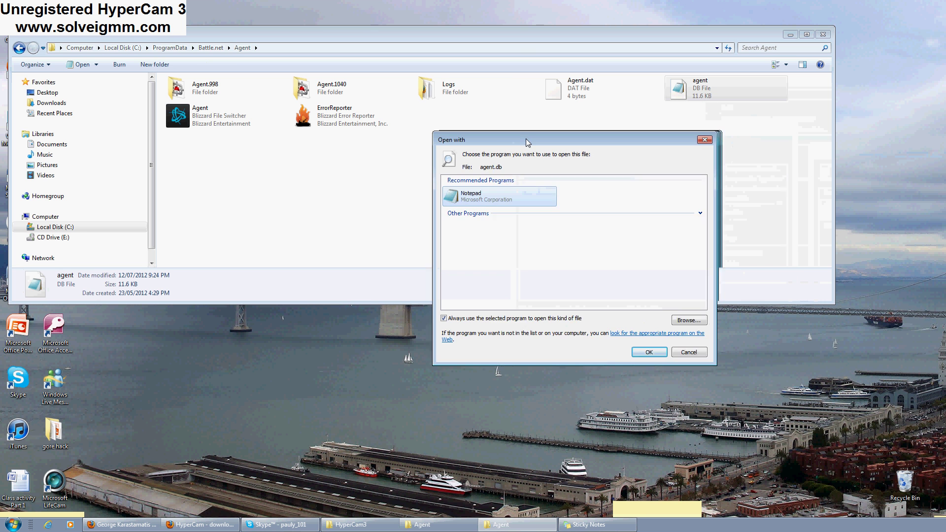
double_click(384, 199)
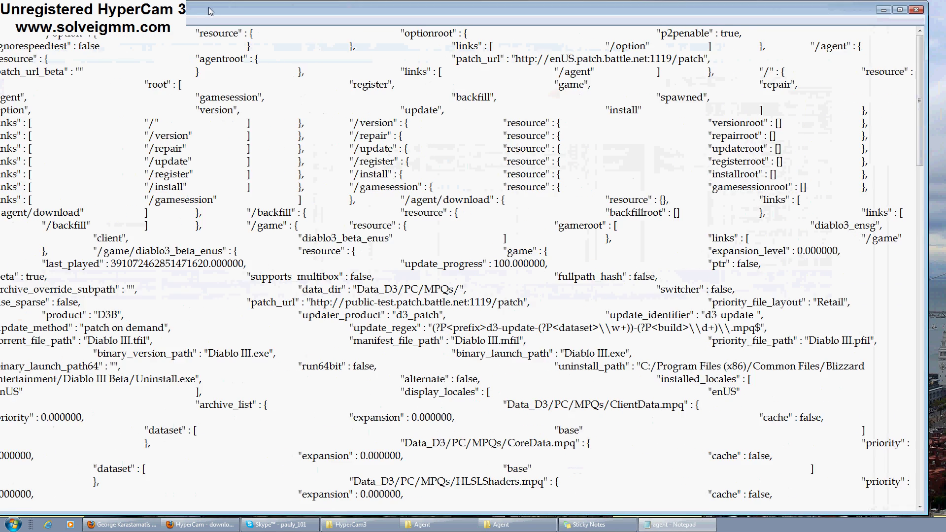
left_click_drag(291, 6, 344, 12)
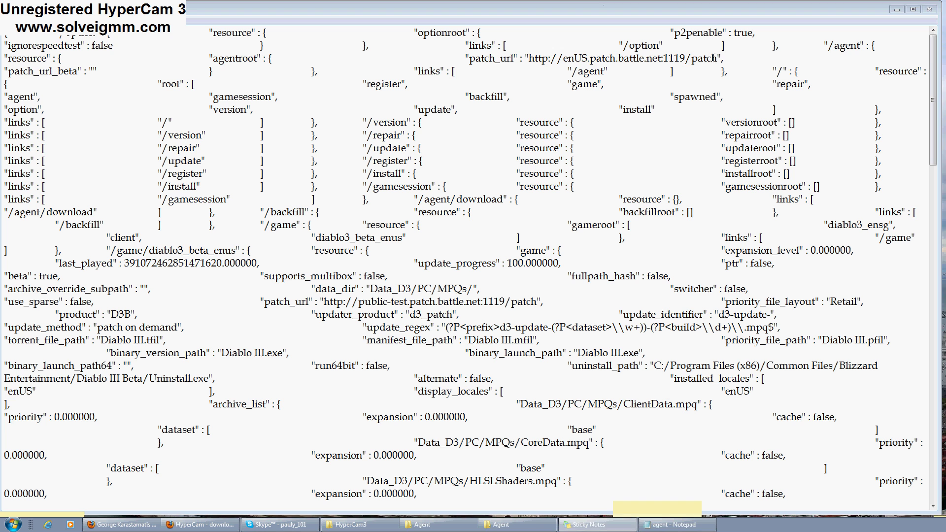
left_click_drag(717, 58, 471, 63)
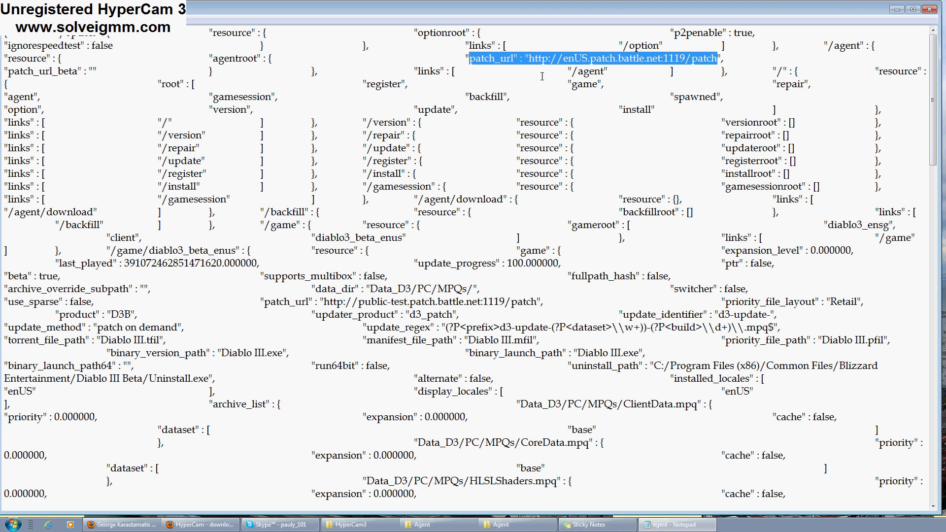
right_click(563, 59)
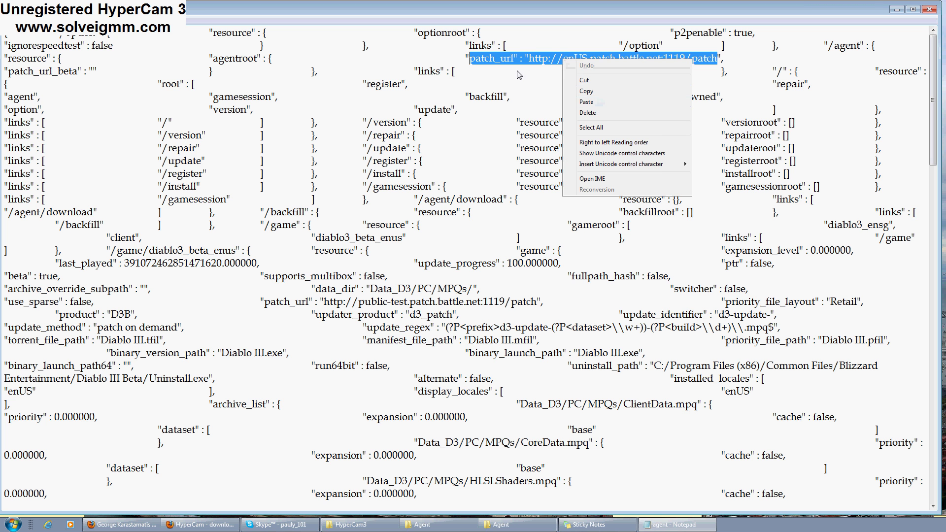
left_click(511, 58)
left_click_drag(716, 58, 469, 58)
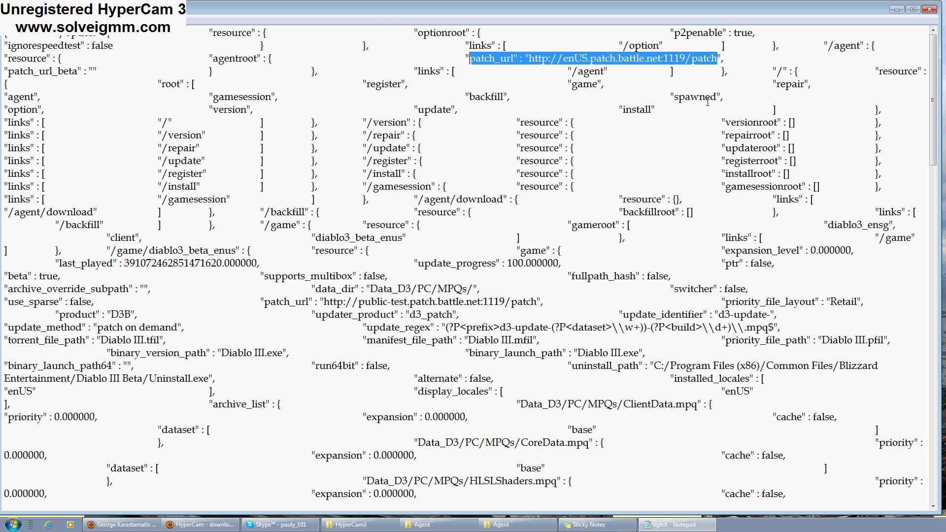
left_click(760, 73)
scroll(760, 72, "down", 3)
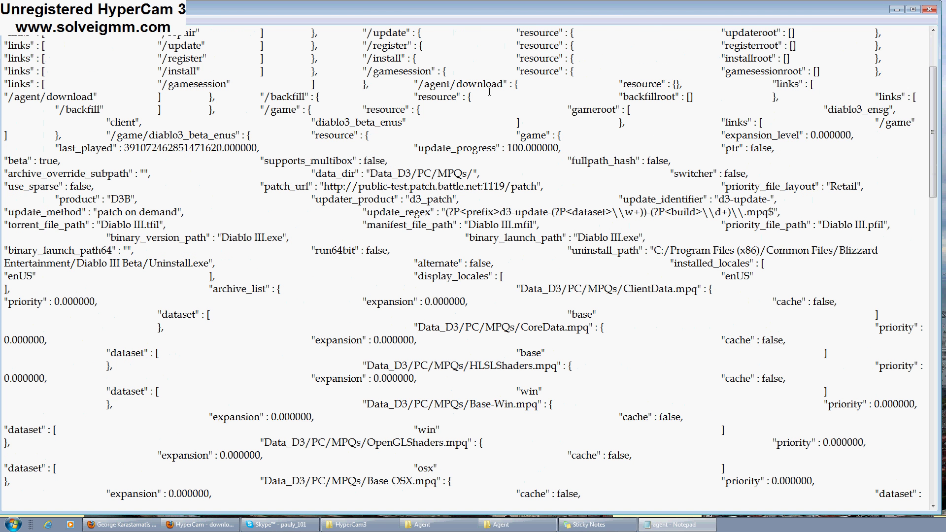
scroll(509, 92, "up", 2)
scroll(540, 92, "down", 1)
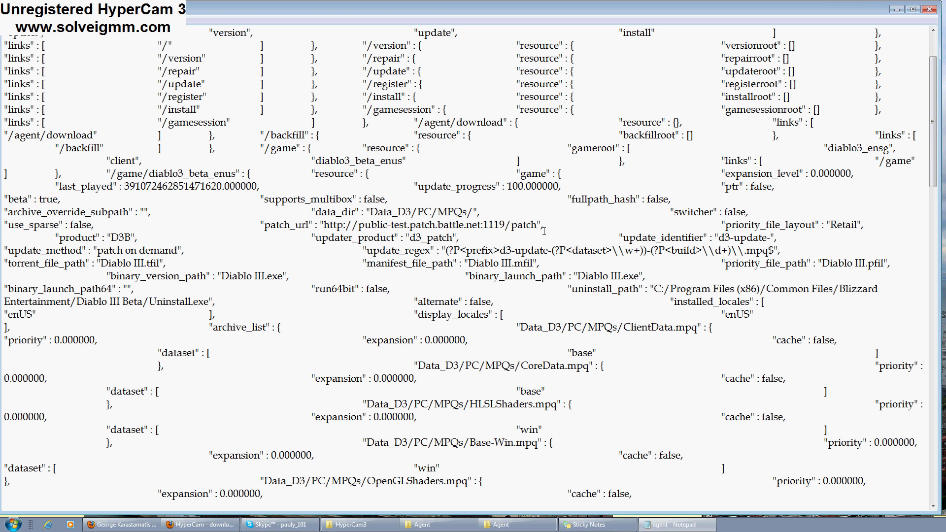
left_click_drag(538, 223, 267, 220)
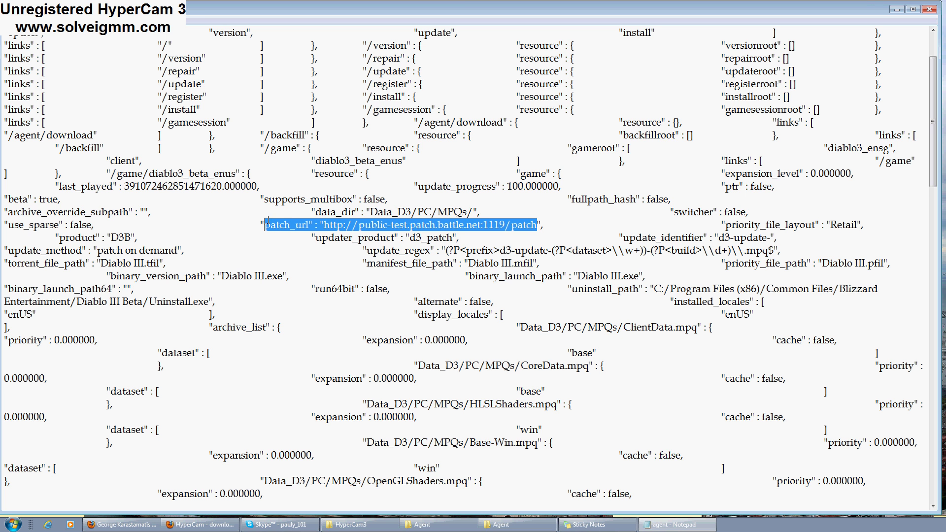
left_click(510, 225)
left_click_drag(538, 225, 326, 220)
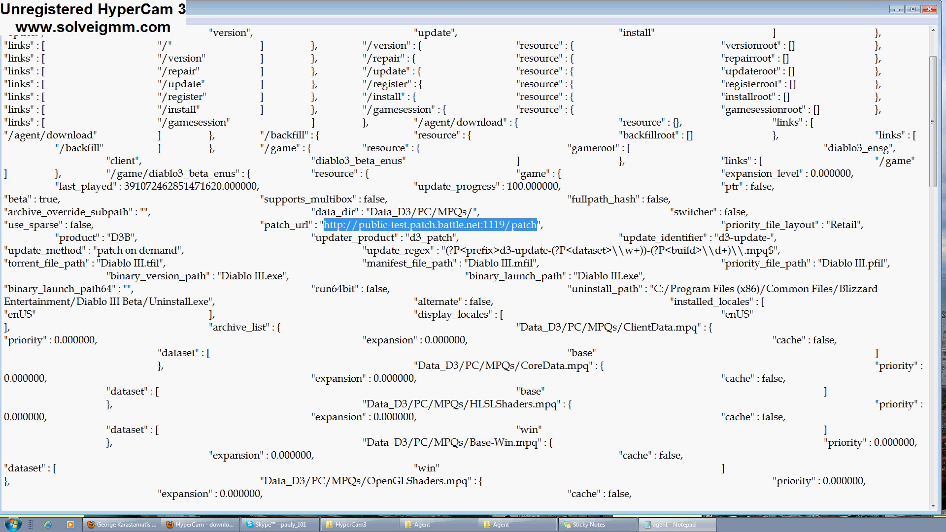
right_click(500, 225)
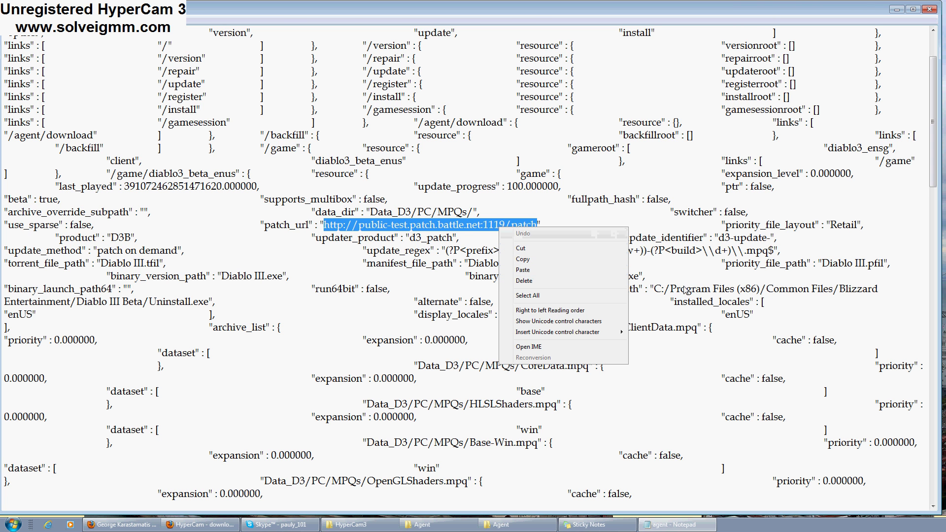
left_click(568, 225)
scroll(566, 222, "down", 3)
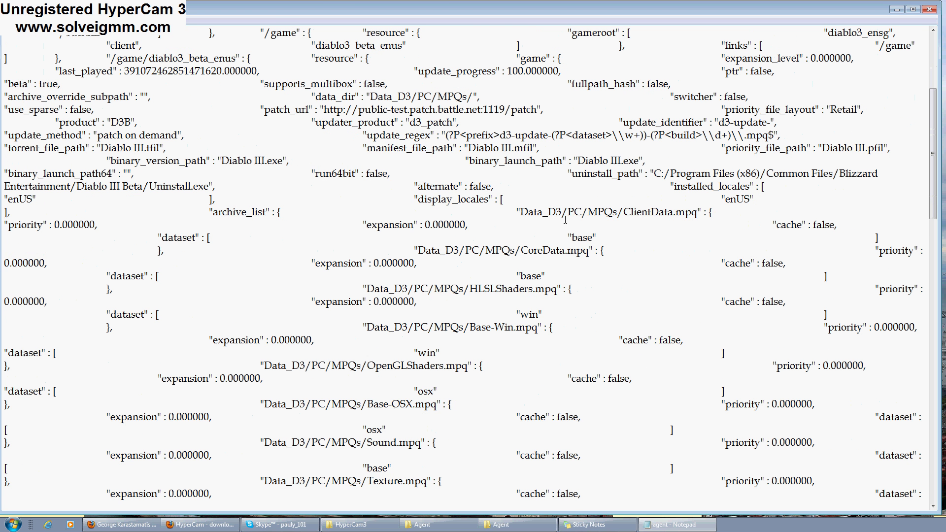
scroll(542, 126, "down", 1)
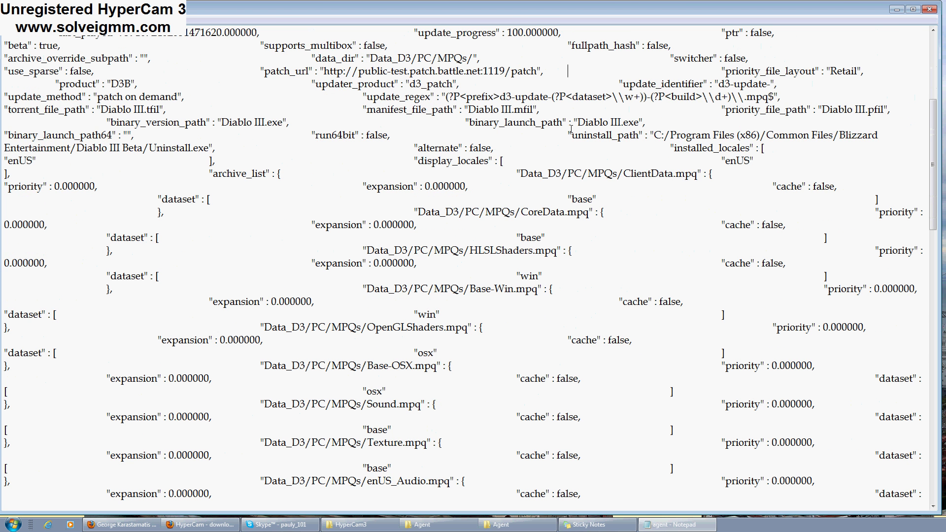
scroll(566, 166, "down", 6)
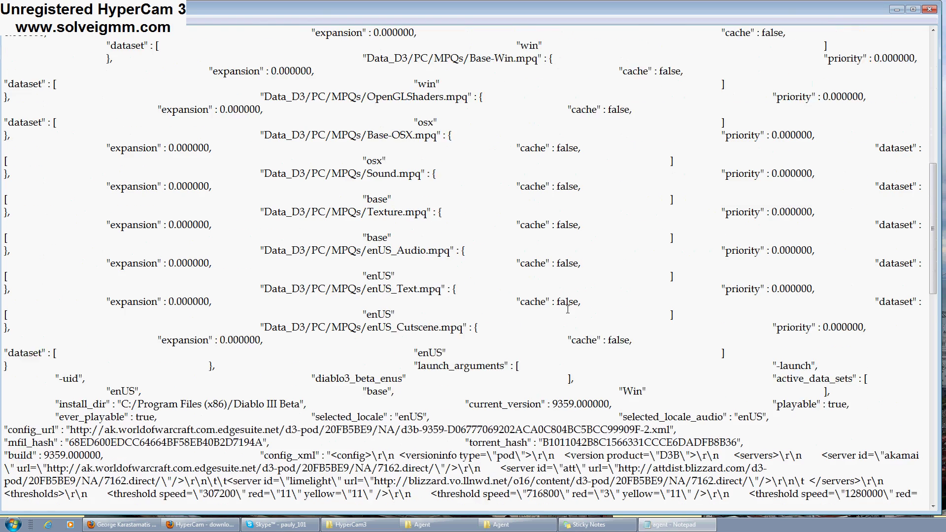
scroll(568, 309, "down", 3)
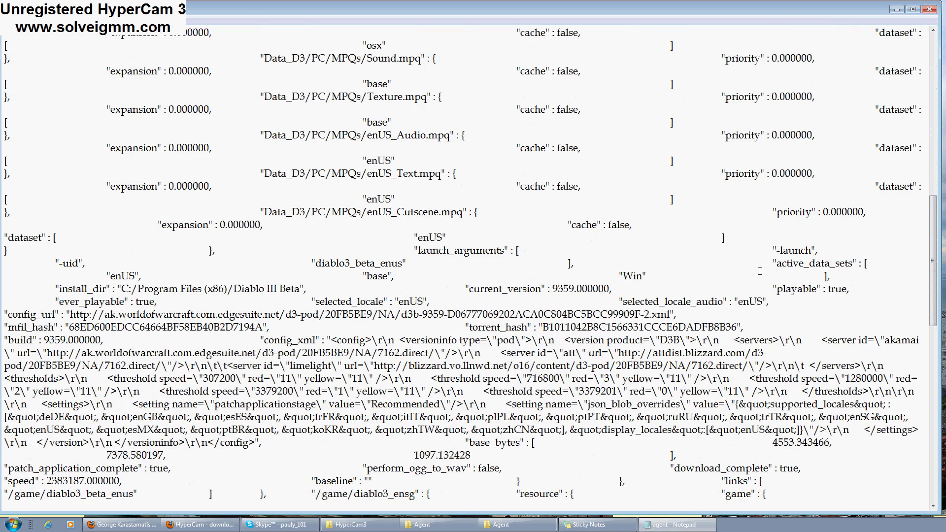
scroll(766, 269, "down", 2)
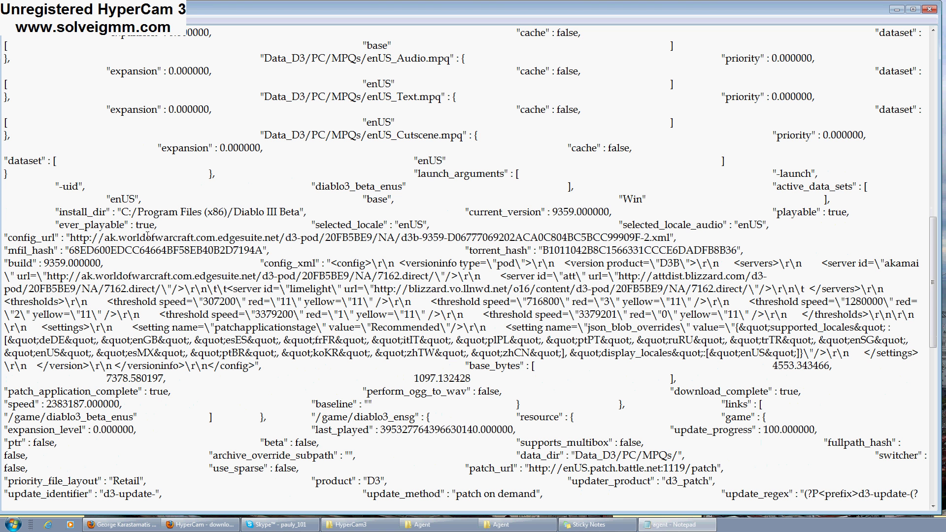
scroll(132, 225, "down", 1)
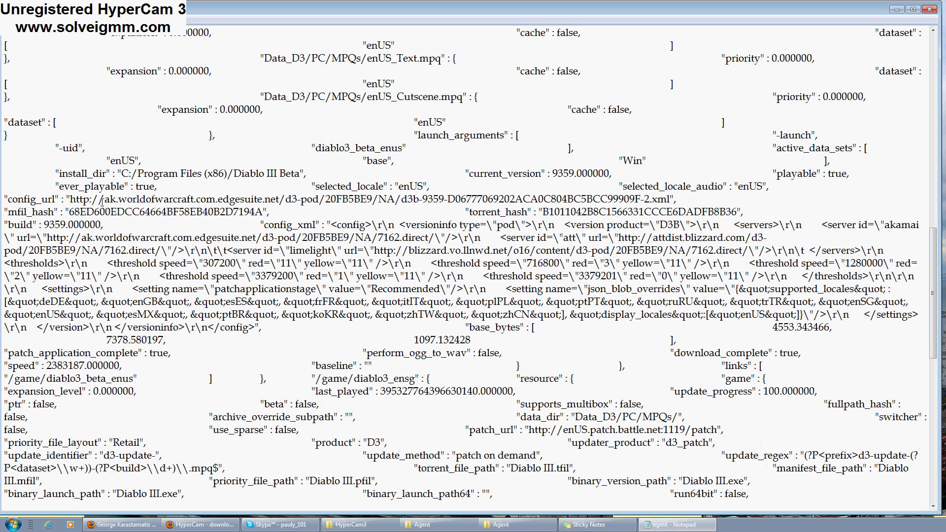
scroll(143, 201, "down", 2)
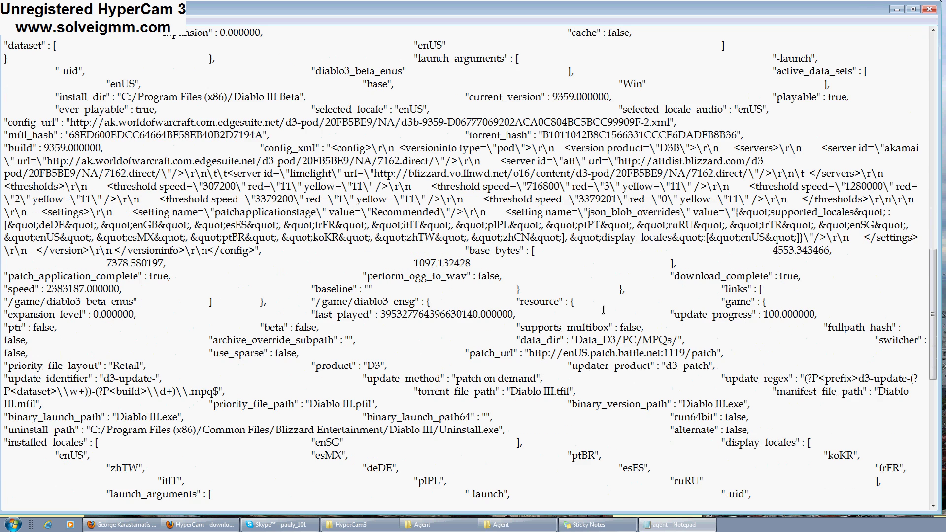
left_click(718, 353)
left_click_drag(718, 353, 528, 350)
right_click(607, 353)
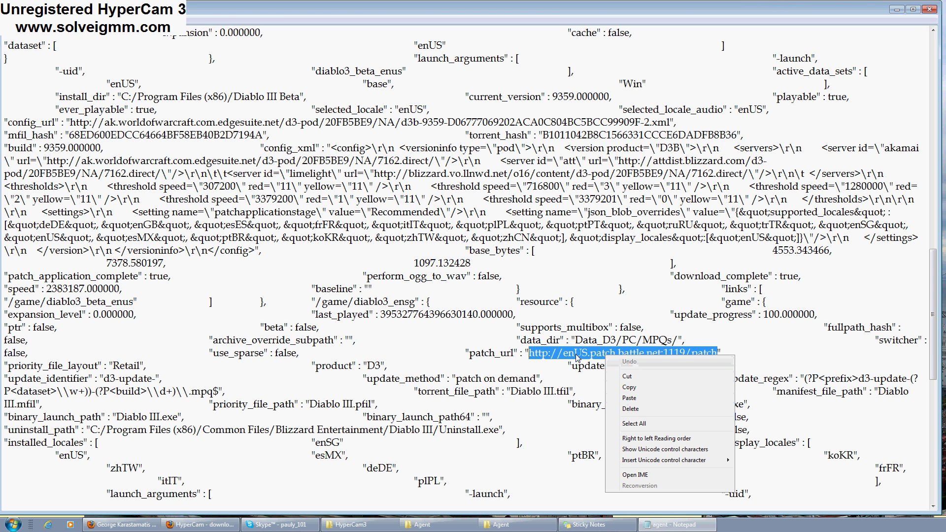
left_click(629, 387)
left_click(701, 378)
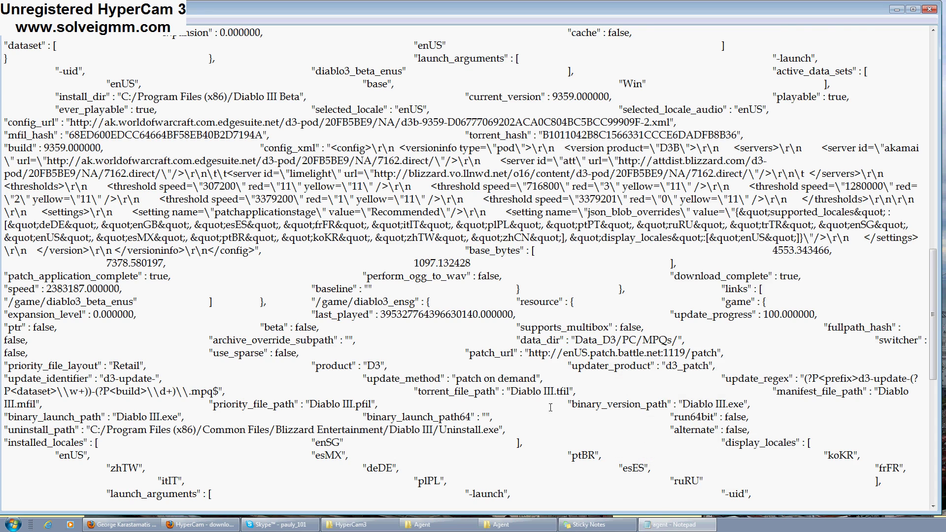
scroll(532, 406, "down", 3)
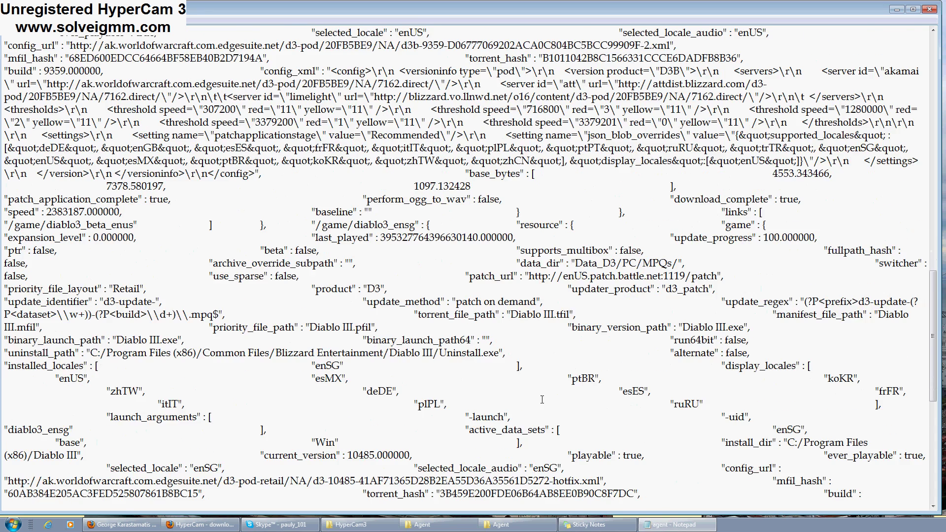
scroll(542, 398, "down", 5)
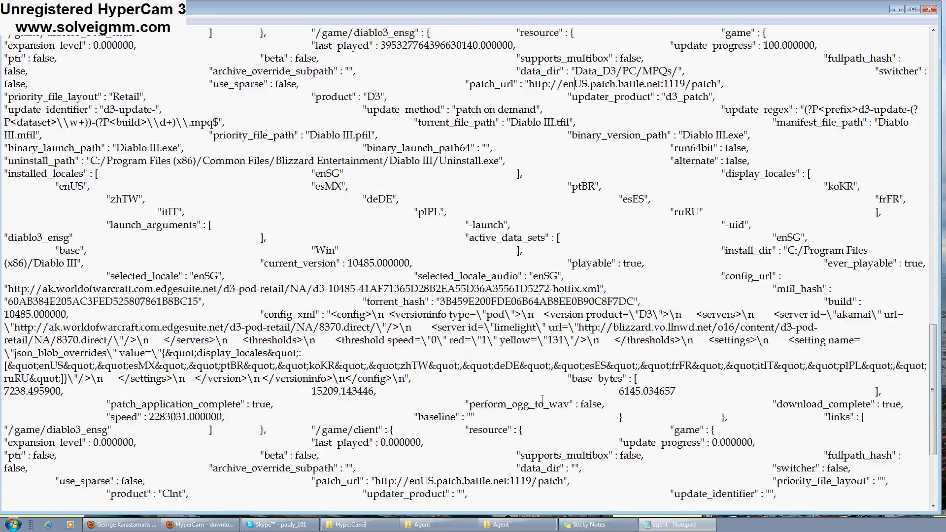
scroll(542, 399, "down", 3)
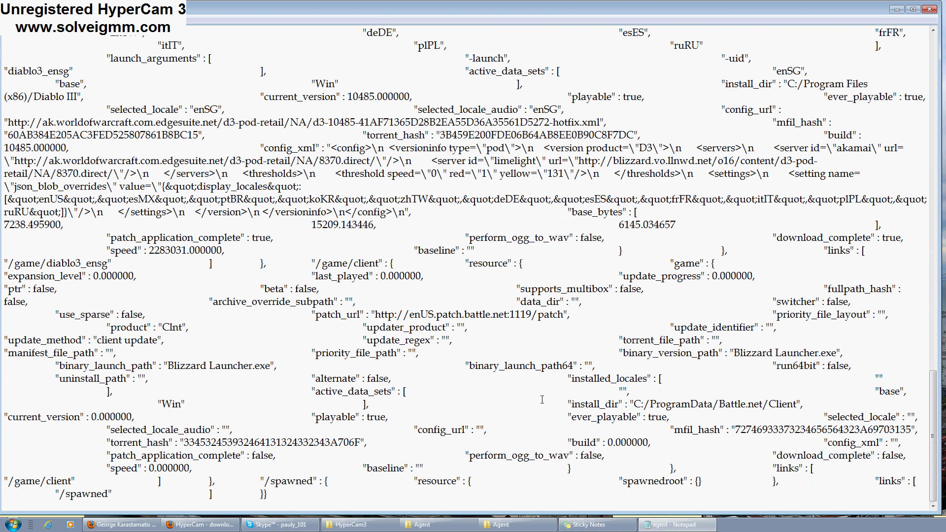
left_click_drag(567, 314, 376, 314)
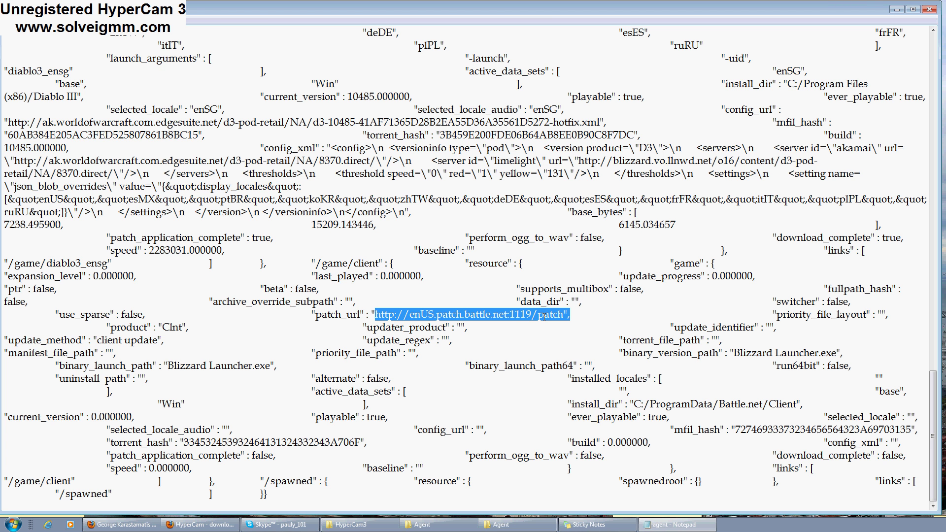
left_click(666, 327)
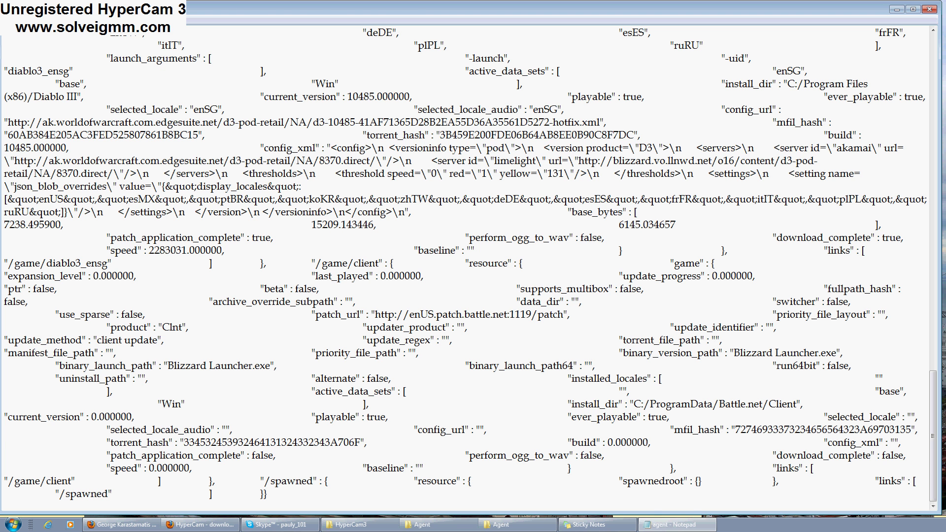
Close Notepad with agent.db and the Agent Explorer window
left_click(929, 9)
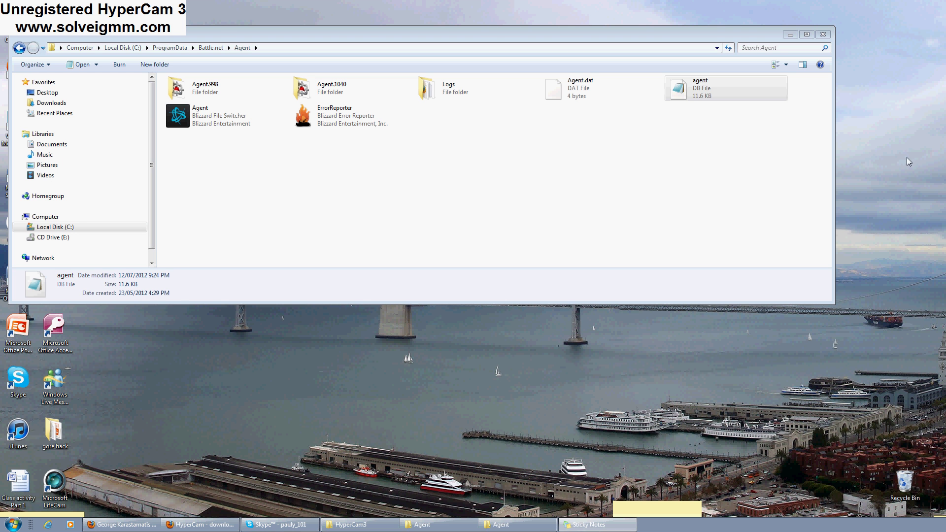
left_click(820, 35)
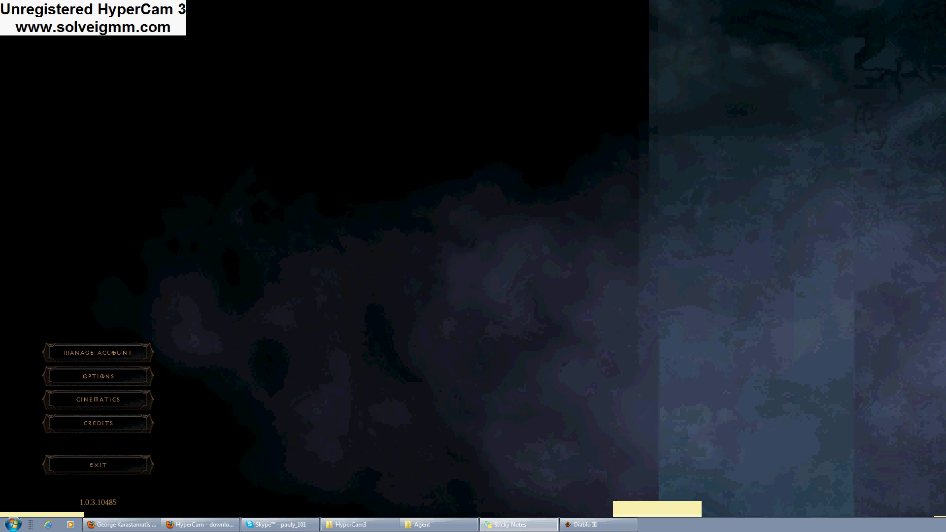
Exit Diablo III from its main menu at version 1.0.3.10485
left_click(109, 466)
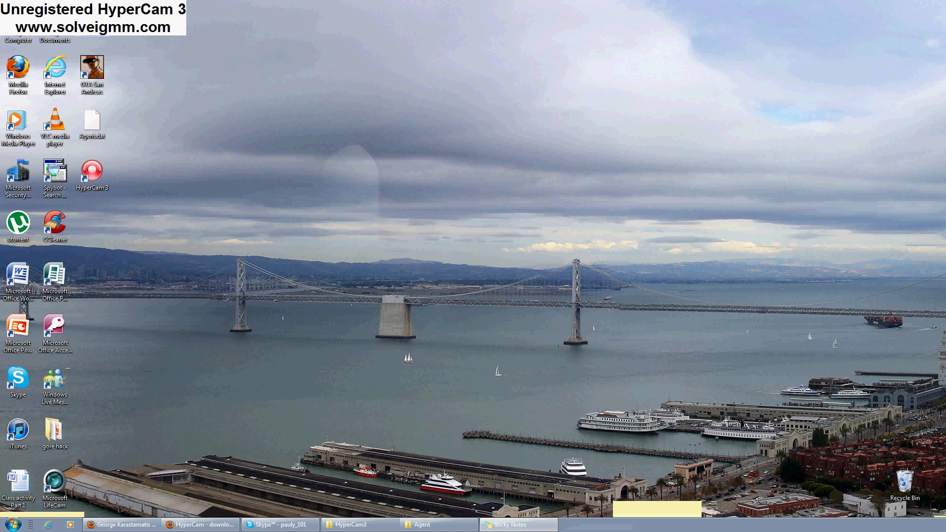